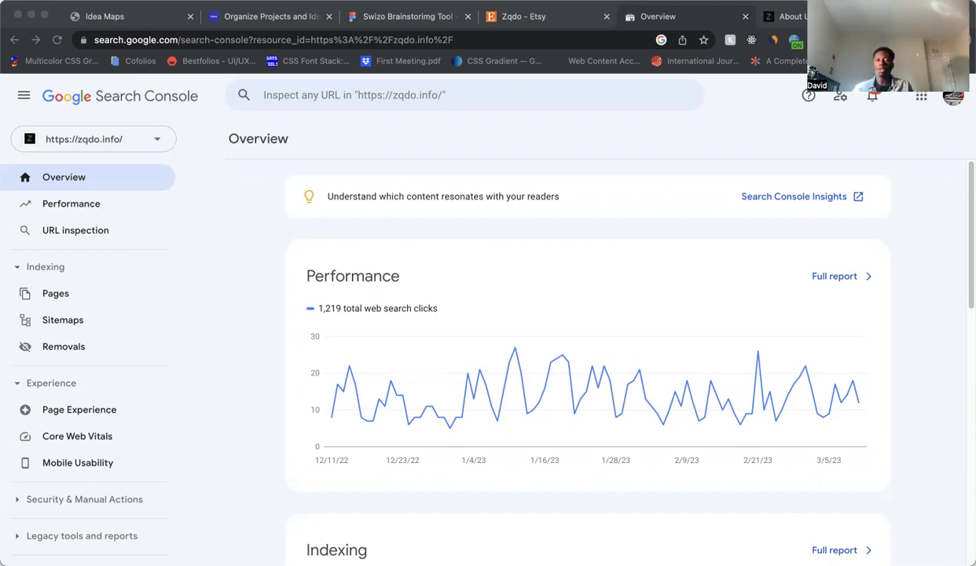
Search Google for 'google search console' in a new tab.
key("super+t")
left_click(559, 281)
type("google search console")
key("Return")
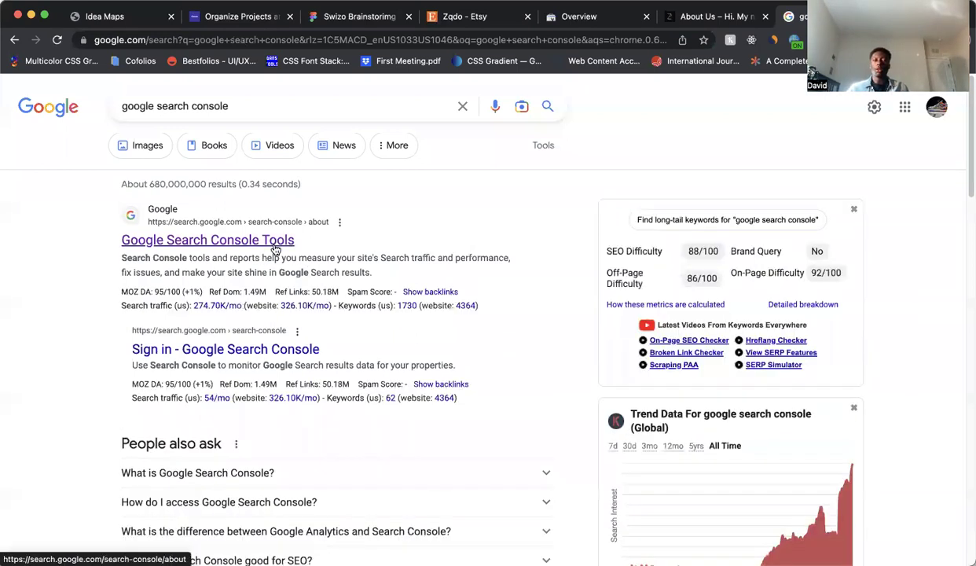
Return to the zqdo.info Overview and review its 1,219-click performance chart.
left_click(618, 17)
mouse_move(562, 357)
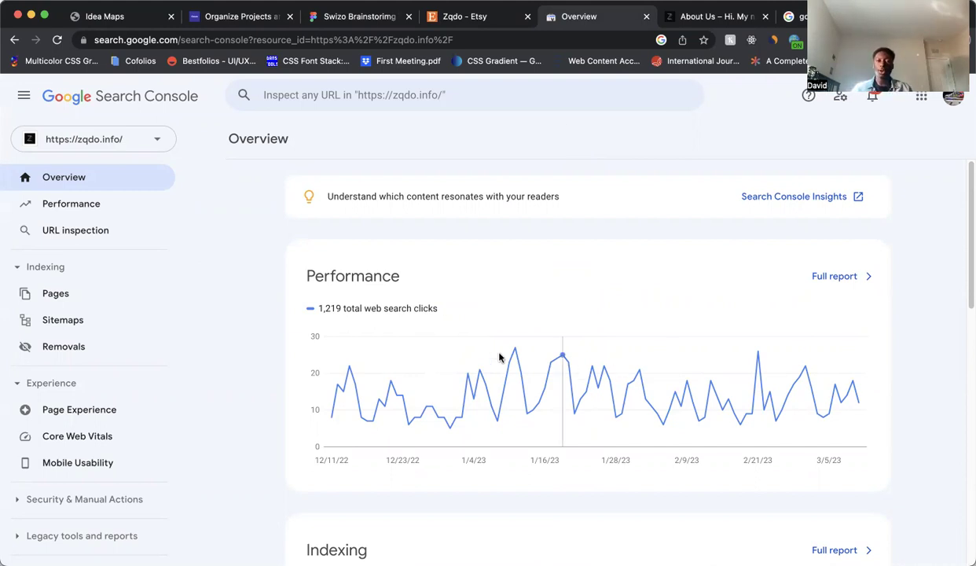
scroll(463, 195, "down", 1)
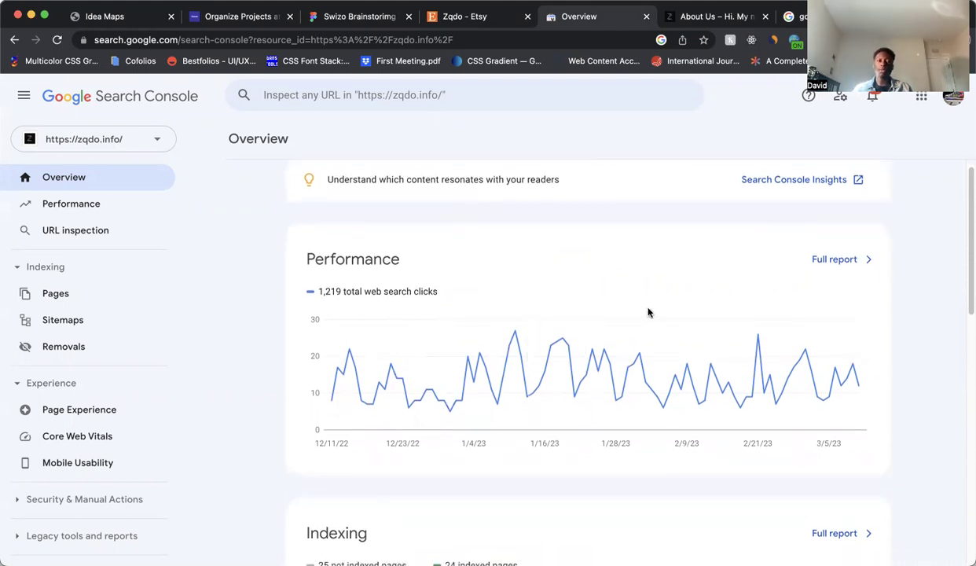
scroll(651, 256, "up", 1)
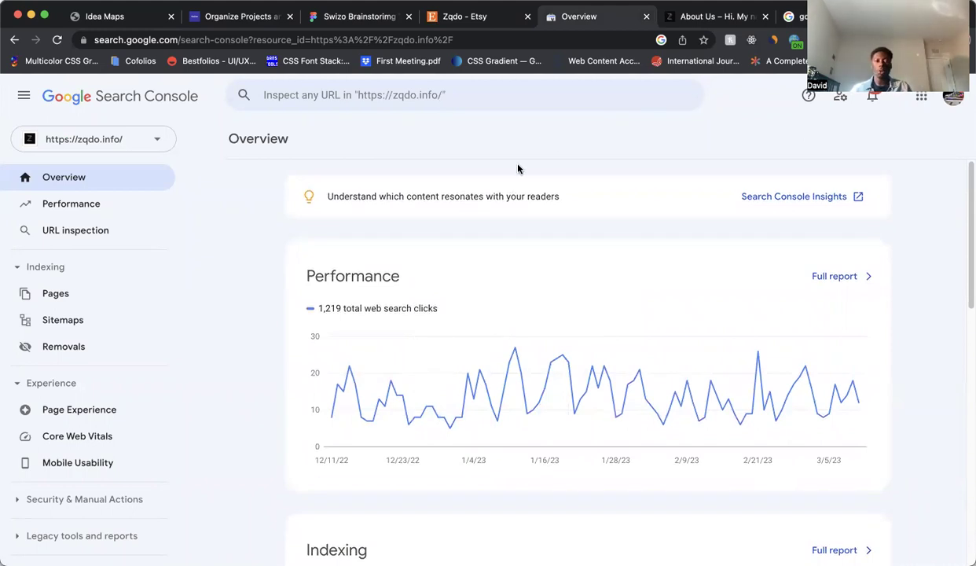
Review the Page indexing report: 25 pages not indexed, 24 indexed.
left_click(54, 295)
scroll(415, 286, "down", 1)
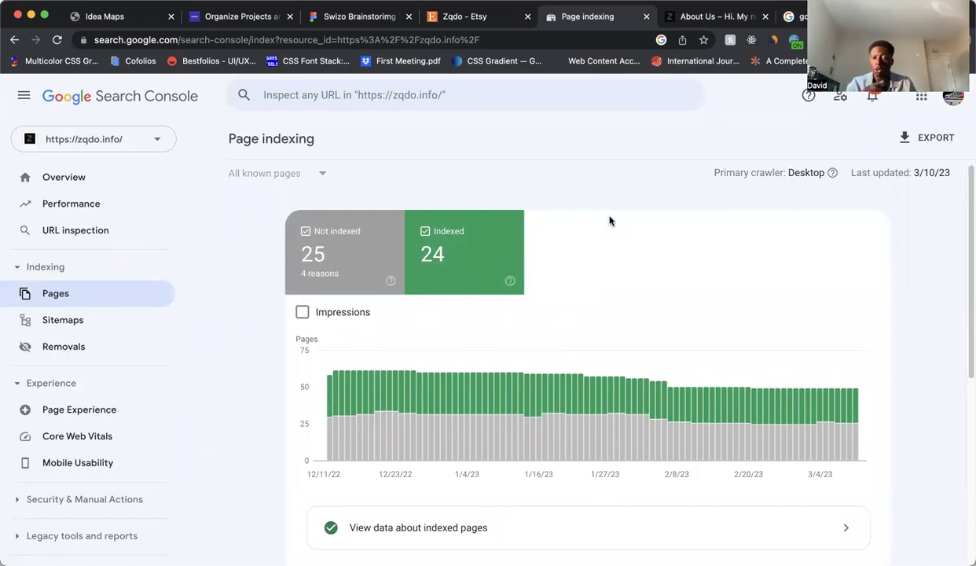
key("super+t")
Search Google for site:zqdo.info and note the count of about 23 results.
left_click(463, 292)
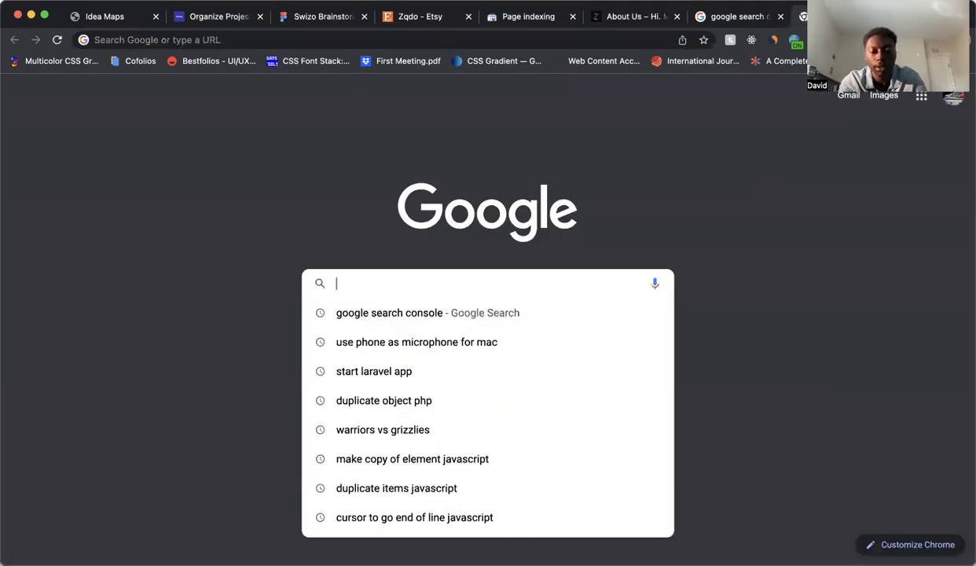
type("site:")
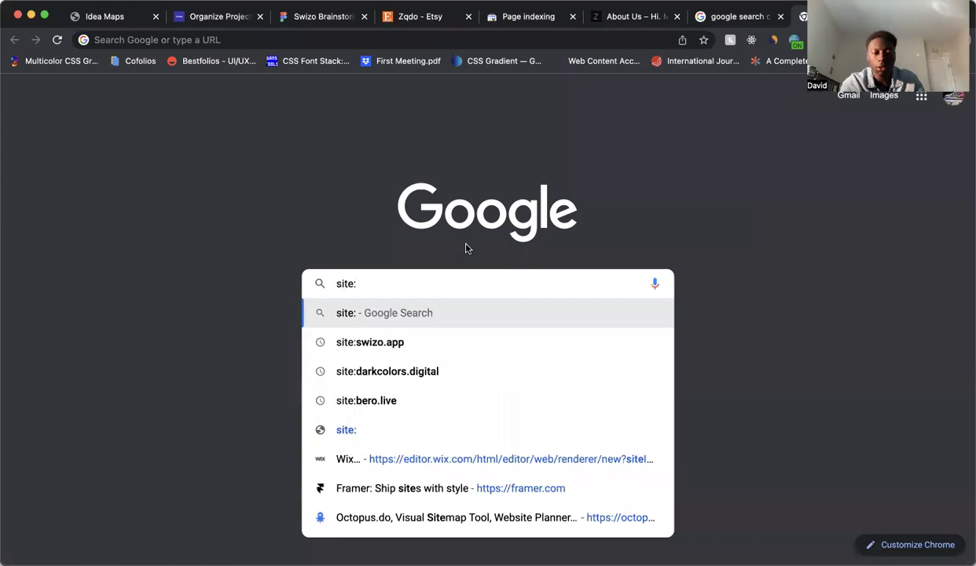
type("zqdo.info")
key("Return")
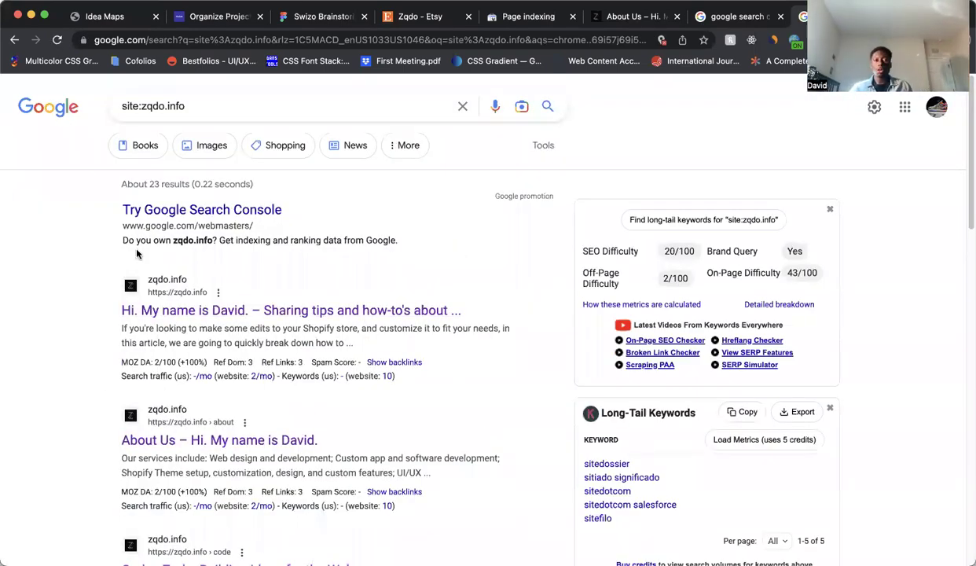
left_click_drag(112, 186, 216, 198)
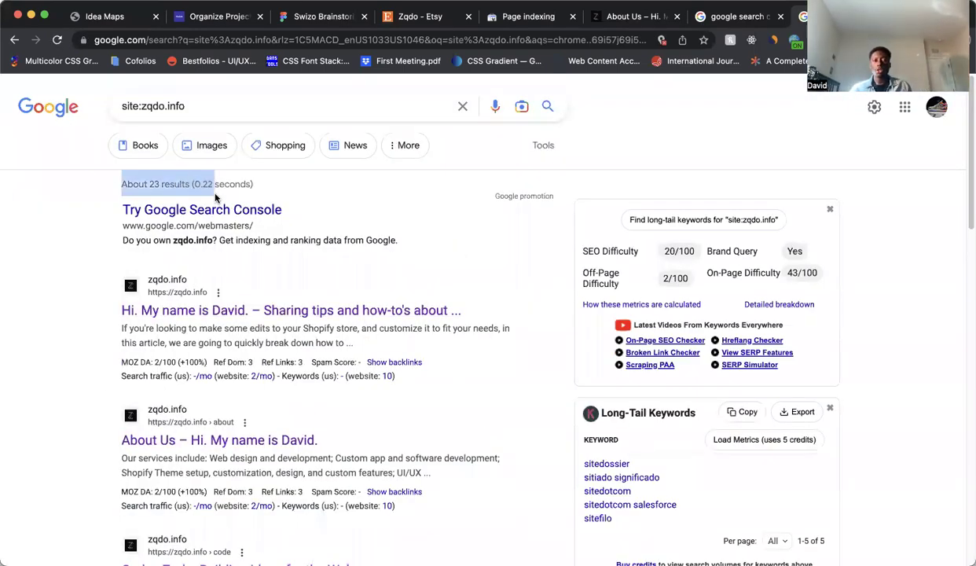
left_click(301, 197)
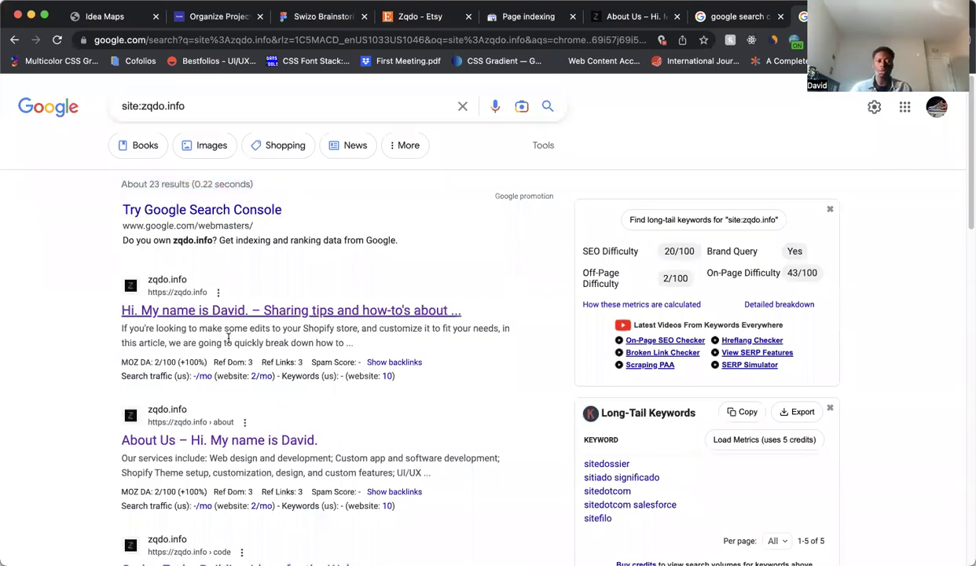
Browse the site:zqdo.info results, then go back to the Page indexing report.
scroll(228, 336, "down", 2)
scroll(224, 285, "down", 3)
scroll(234, 283, "down", 1)
scroll(233, 282, "down", 4)
scroll(233, 281, "down", 3)
scroll(233, 280, "down", 1)
scroll(232, 277, "down", 5)
scroll(233, 277, "down", 5)
scroll(231, 282, "down", 3)
scroll(232, 281, "up", 10)
scroll(234, 276, "up", 10)
scroll(237, 277, "up", 2)
left_click(701, 19)
left_click(512, 17)
scroll(444, 342, "down", 1)
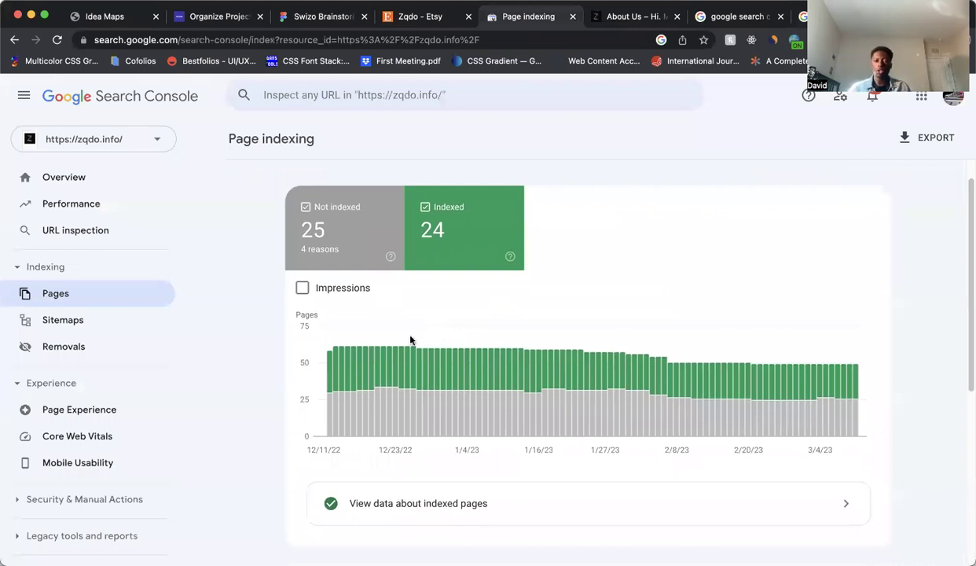
Open the zqdo.info About Us page and select its zqdo.info/about/ address.
left_click(734, 16)
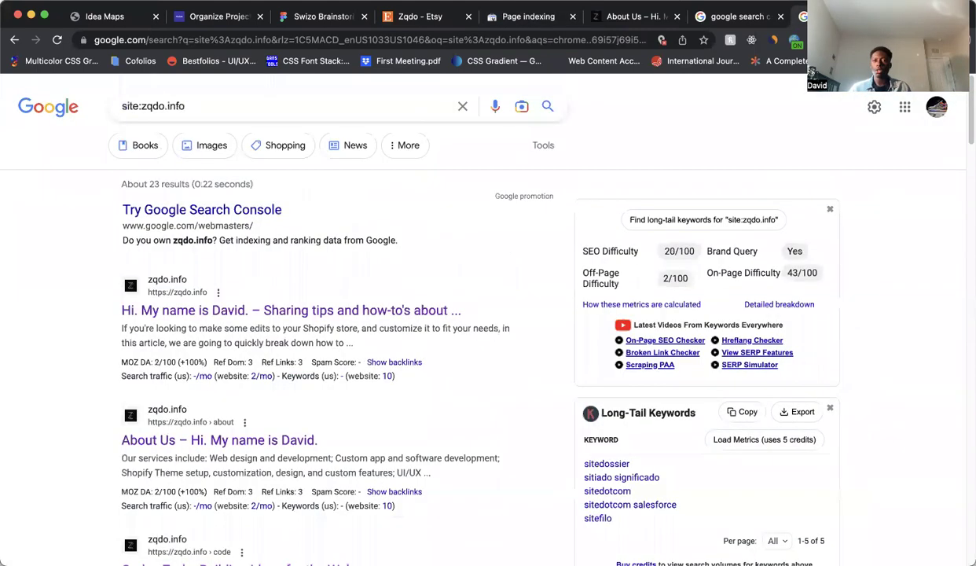
left_click(515, 18)
scroll(358, 258, "up", 1)
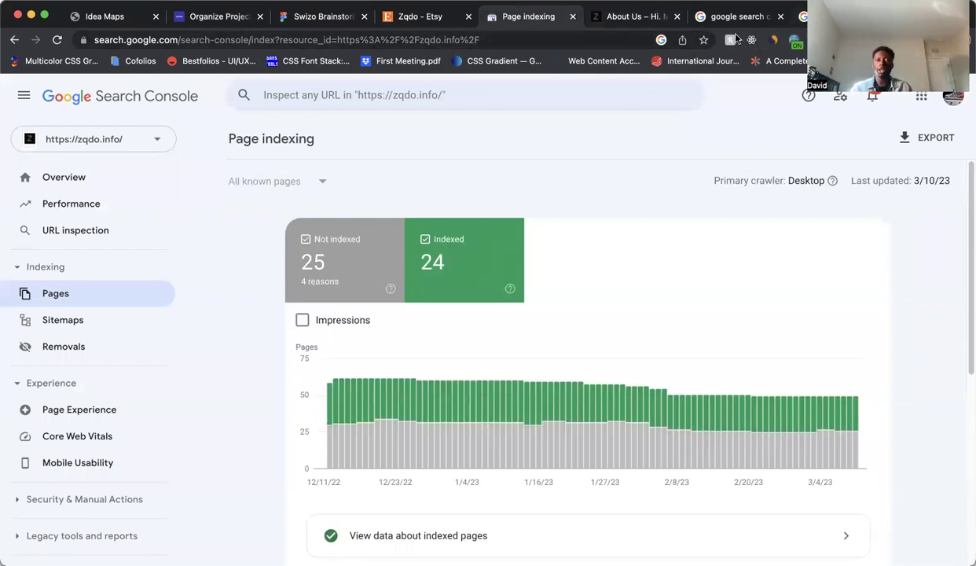
left_click(637, 22)
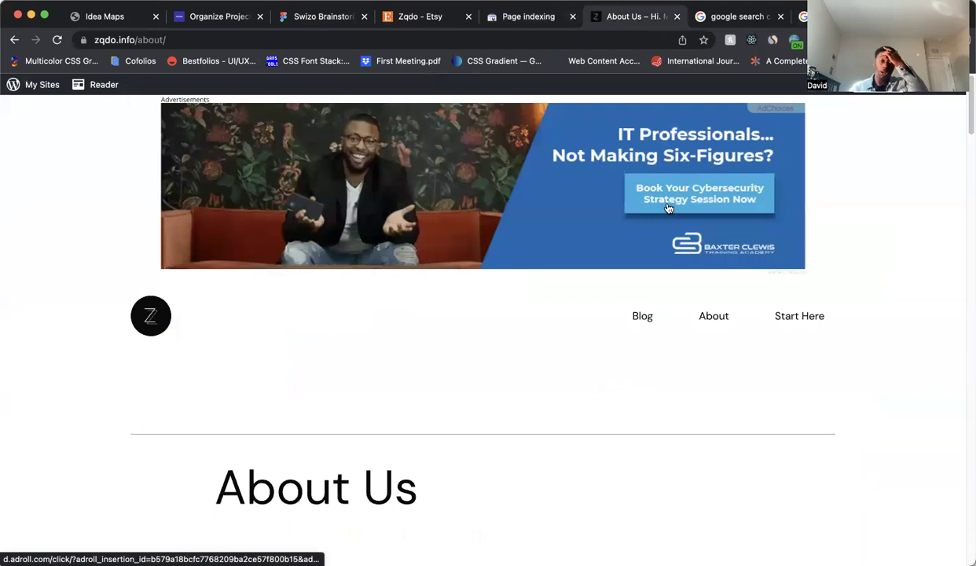
left_click(479, 43)
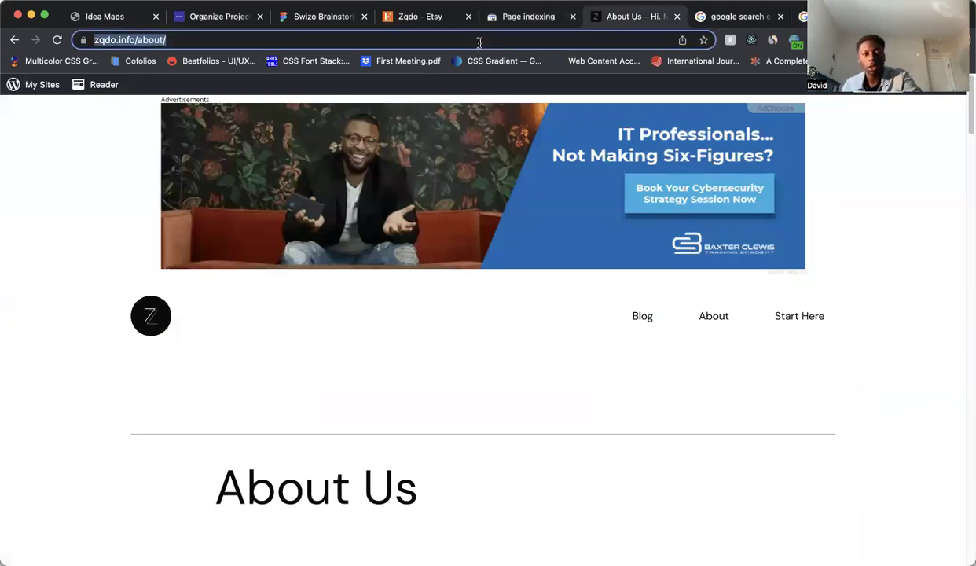
left_click(553, 346)
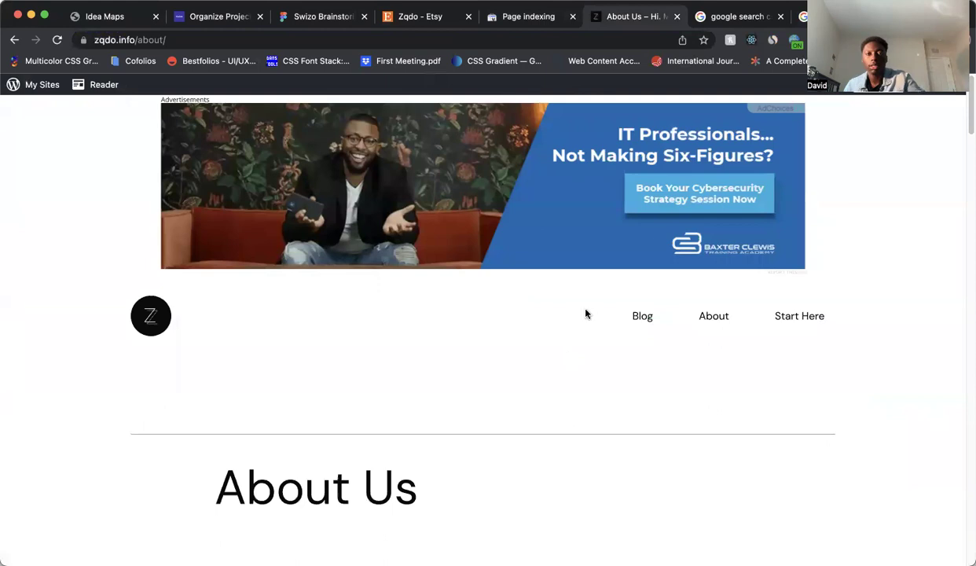
left_click(530, 22)
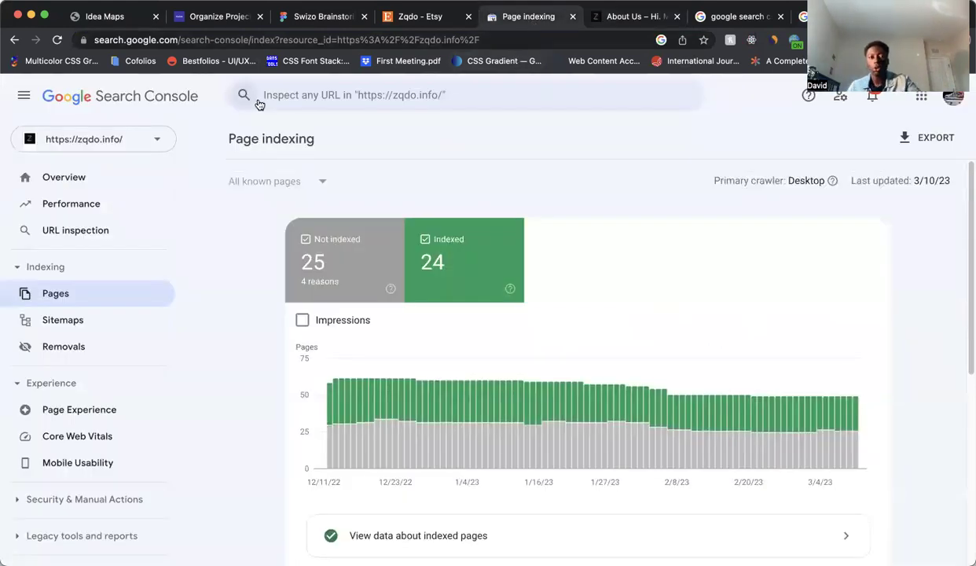
left_click(386, 92)
type("https://zqdo.info/about/")
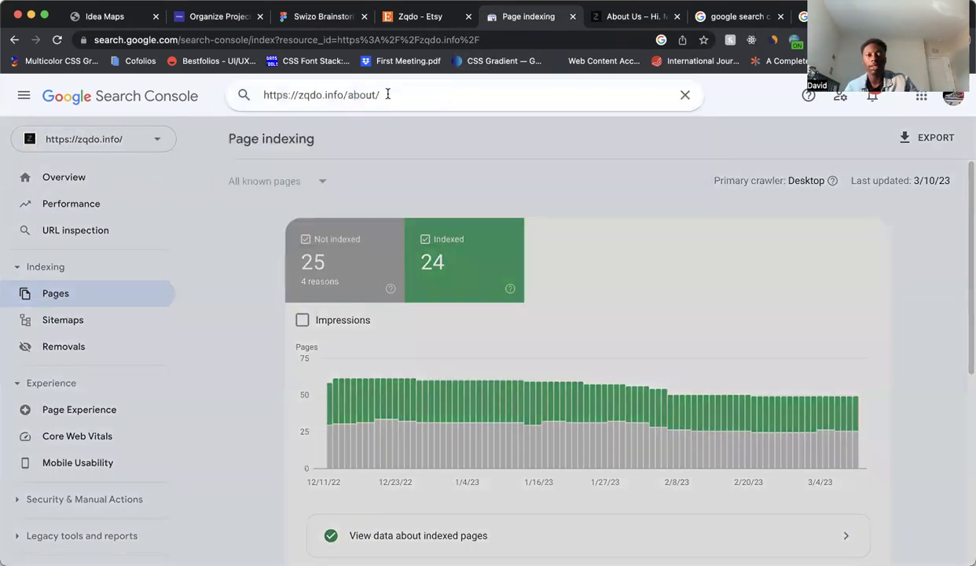
key("Return")
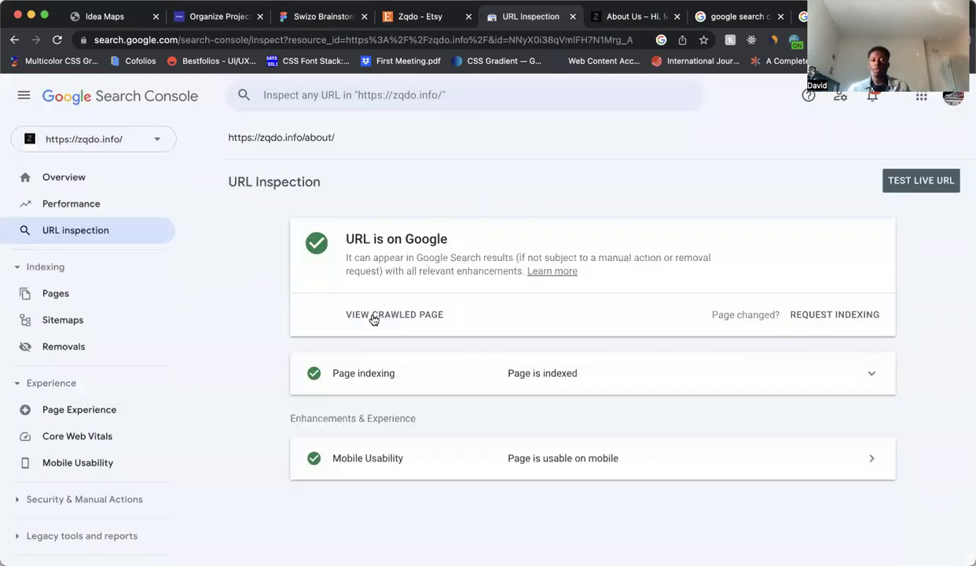
left_click(856, 318)
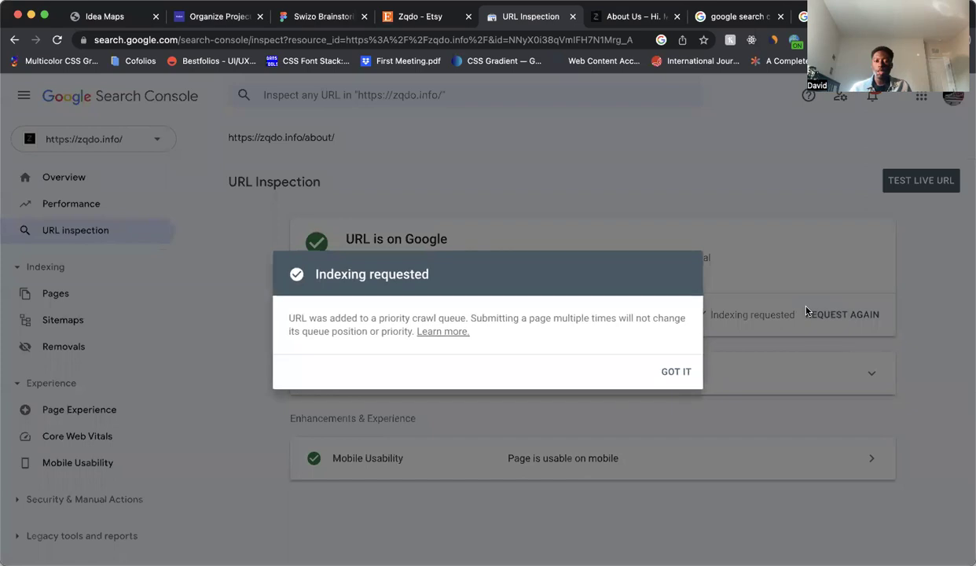
left_click(669, 369)
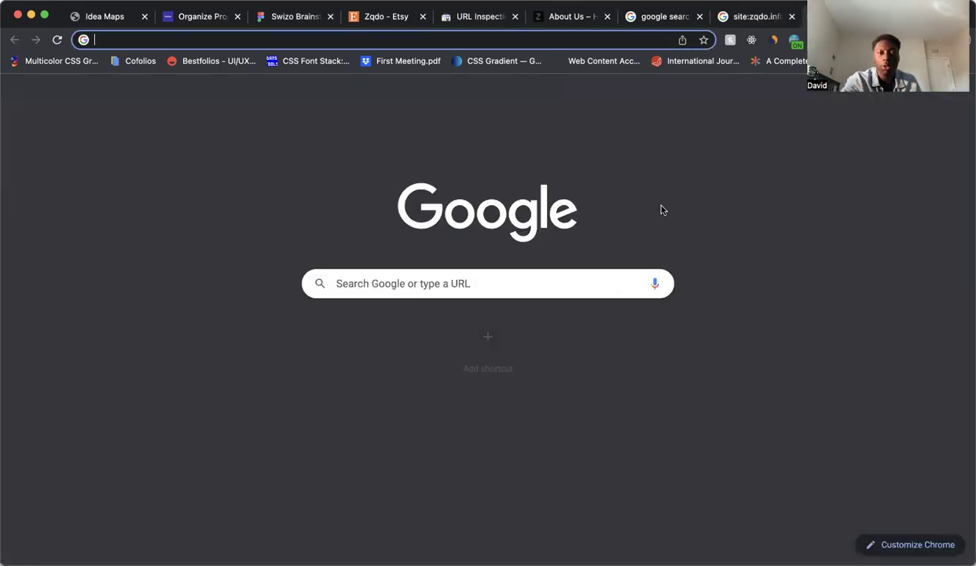
Search Google for 'create a sitemap' and browse results for the XML-Sitemaps generator.
key("super+t")
left_click(566, 278)
type("create a sitemap")
key("Escape")
key("Return")
scroll(788, 221, "down", 2)
scroll(574, 271, "down", 2)
scroll(510, 252, "down", 2)
scroll(509, 252, "down", 2)
scroll(250, 278, "down", 1)
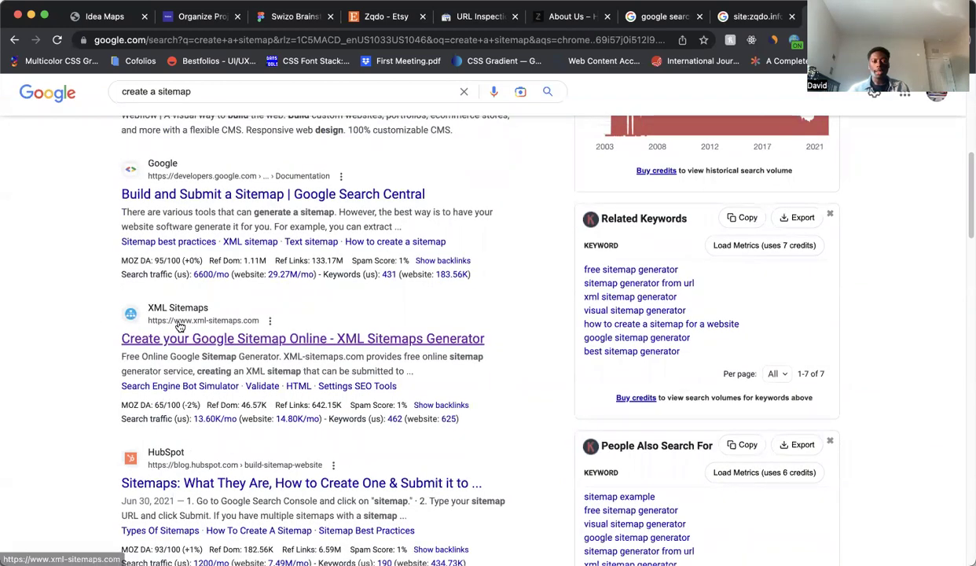
scroll(180, 326, "down", 2)
scroll(182, 322, "down", 2)
scroll(183, 314, "down", 3)
scroll(280, 466, "up", 9)
scroll(266, 402, "down", 1)
Open XML-Sitemaps.com and clear the prefilled dormcalc website address.
left_click(266, 405)
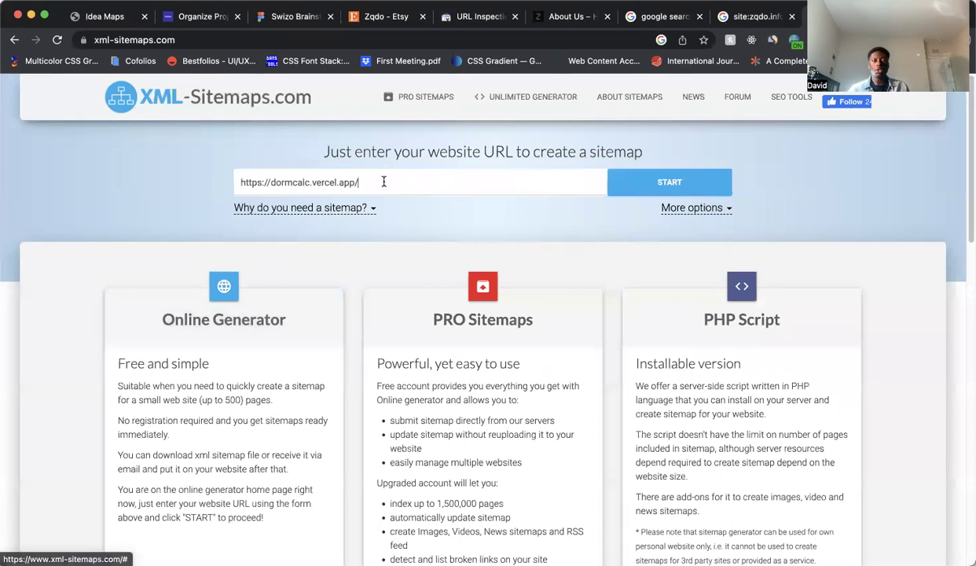
left_click_drag(369, 182, 241, 179)
key("BackSpace")
Copy the zqdo.info home page URL for the sitemap generator.
left_click(568, 17)
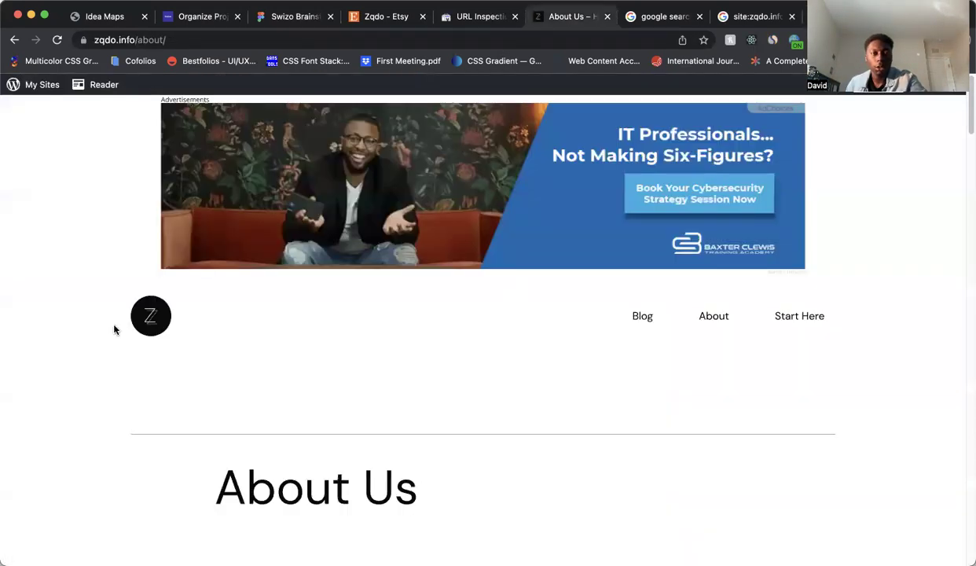
left_click(149, 315)
left_click(292, 42)
left_click(582, 514)
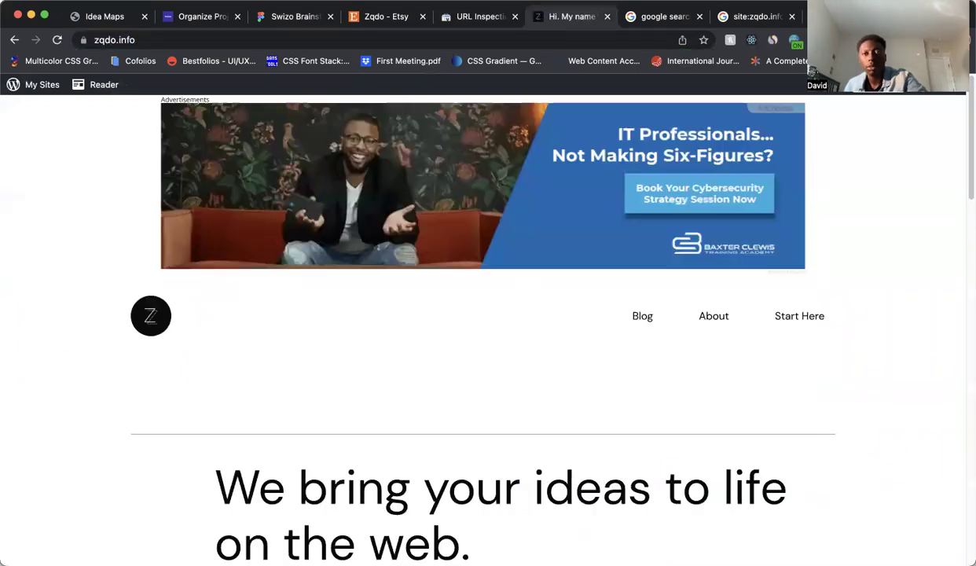
key("ctrl+Tab")
type("https://zqdo.info/")
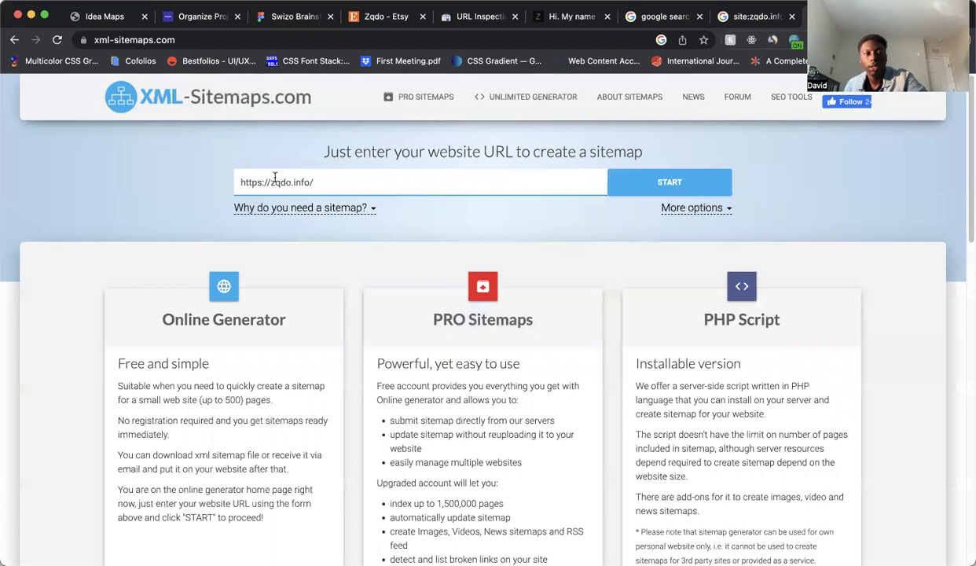
left_click(656, 183)
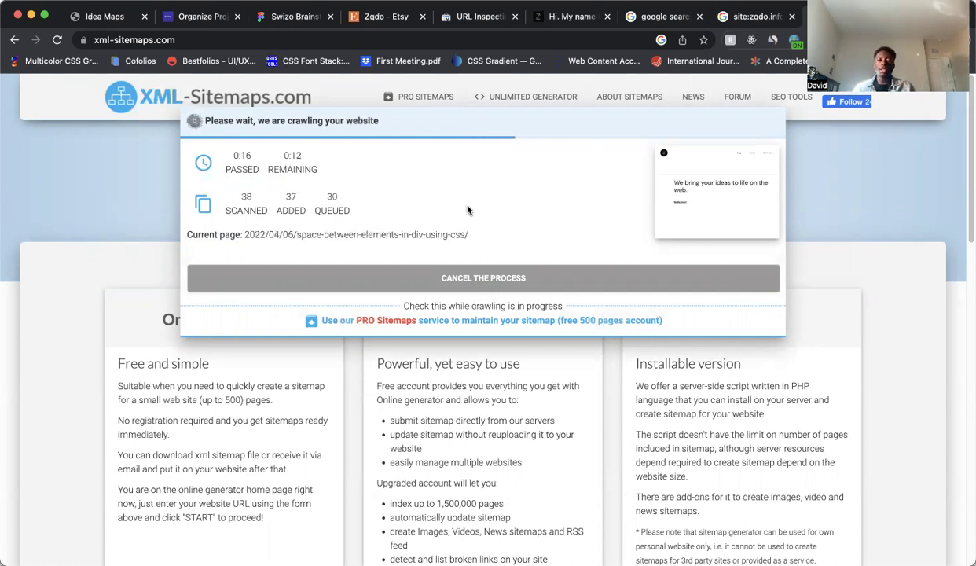
left_click(480, 18)
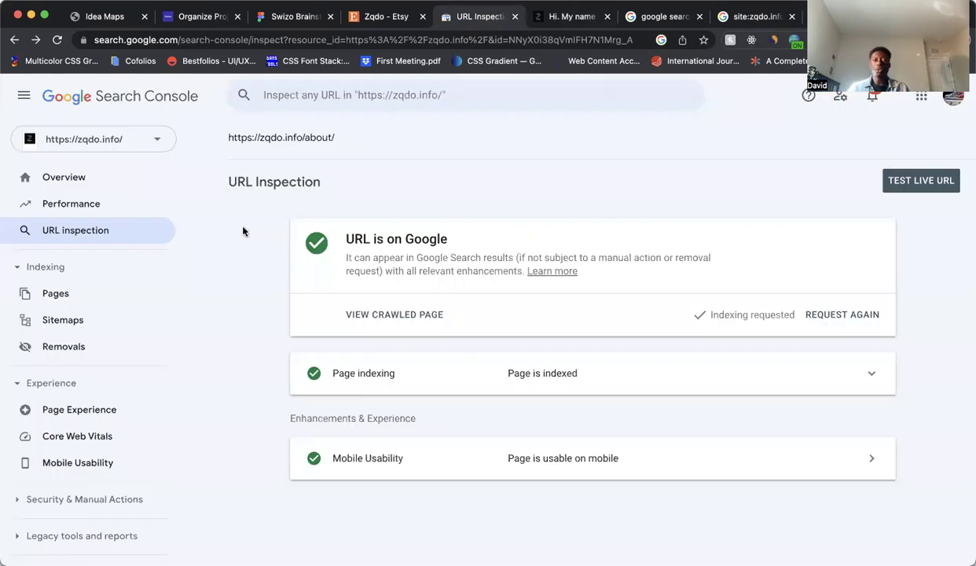
left_click(833, 15)
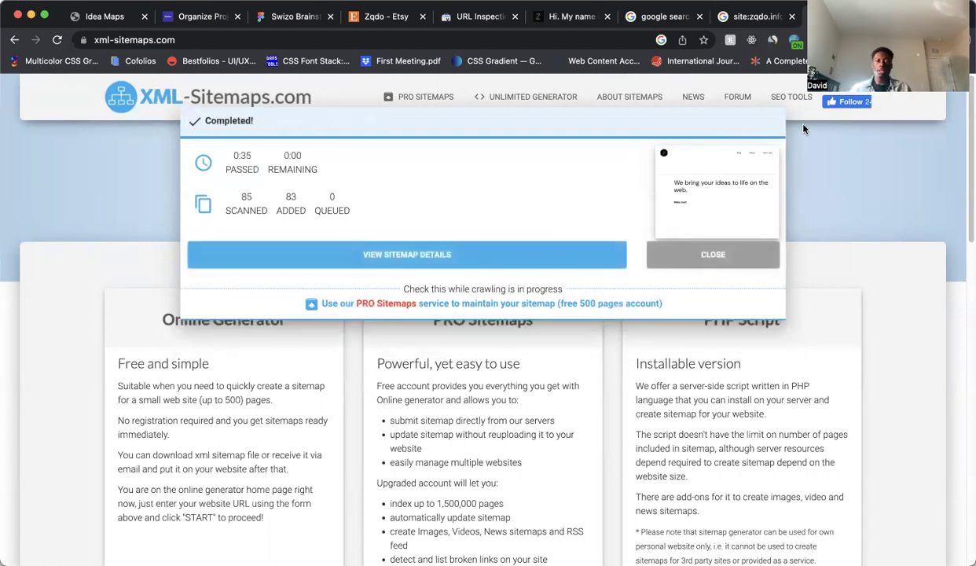
Review the zqdo.info sitemap details (83 pages, 2 broken links), then return to URL Inspection.
left_click(453, 256)
scroll(486, 227, "down", 2)
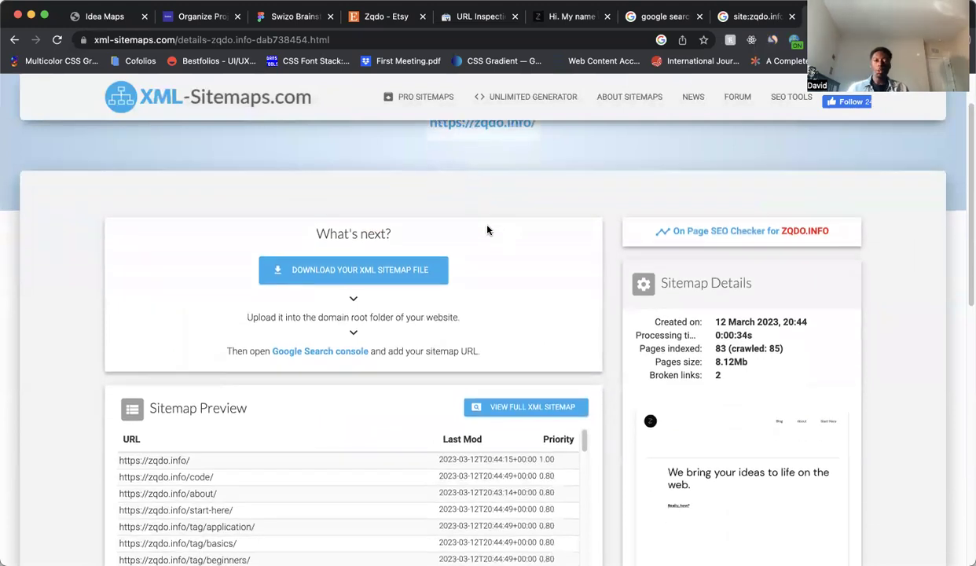
scroll(461, 224, "down", 2)
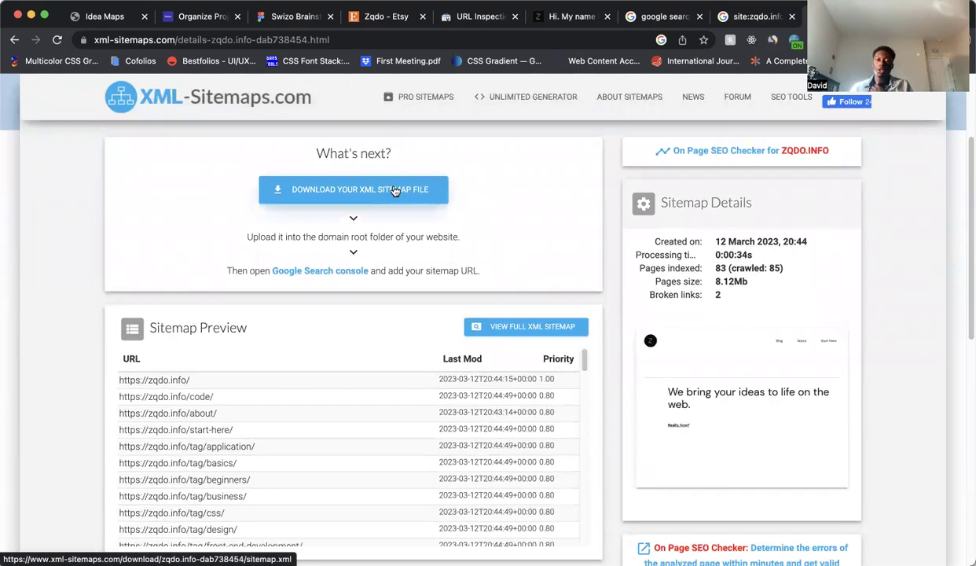
left_click(475, 17)
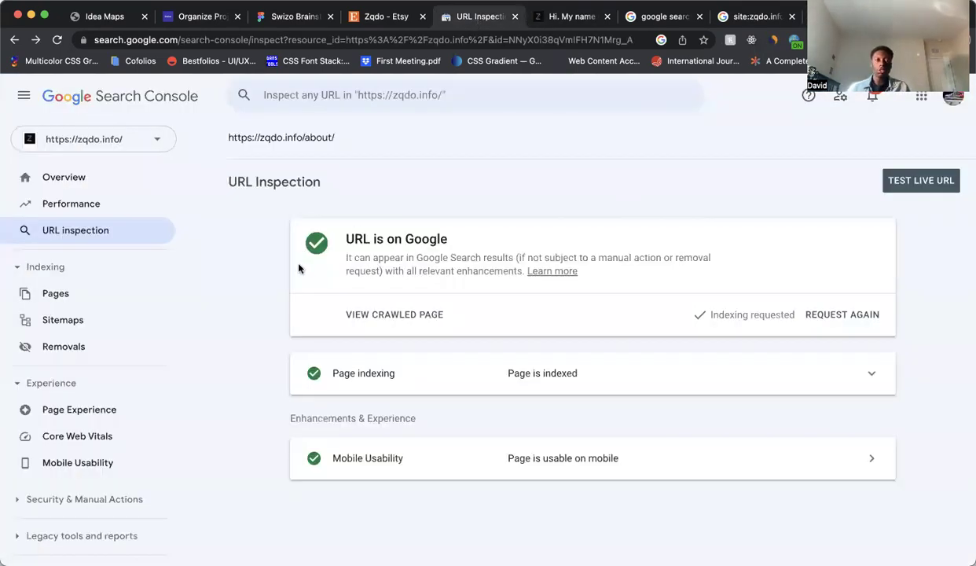
Check that /sitemap.xml shows Success with 31 discovered pages, comparing it with the XML-Sitemaps preview.
left_click(67, 321)
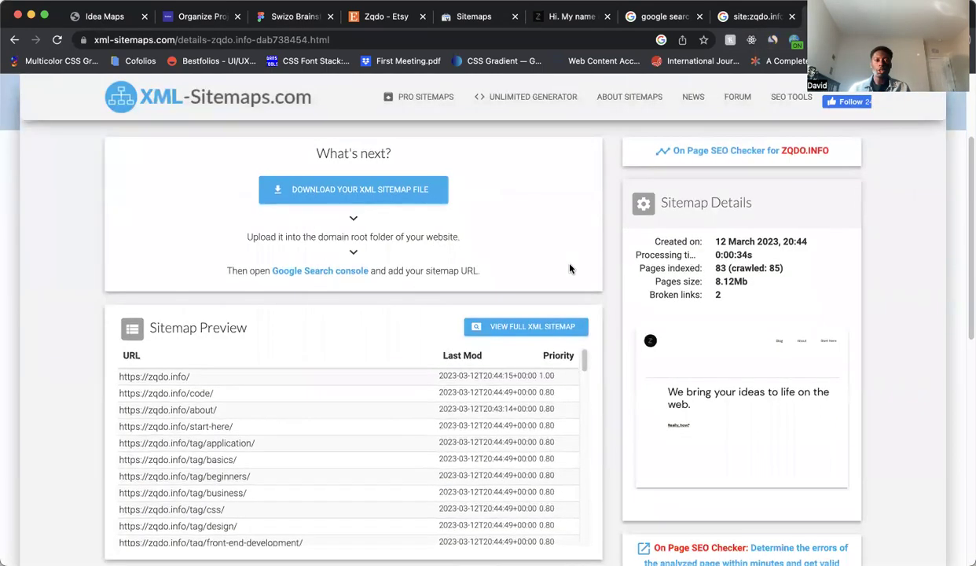
scroll(519, 263, "down", 5)
scroll(348, 217, "down", 2)
scroll(361, 189, "up", 1)
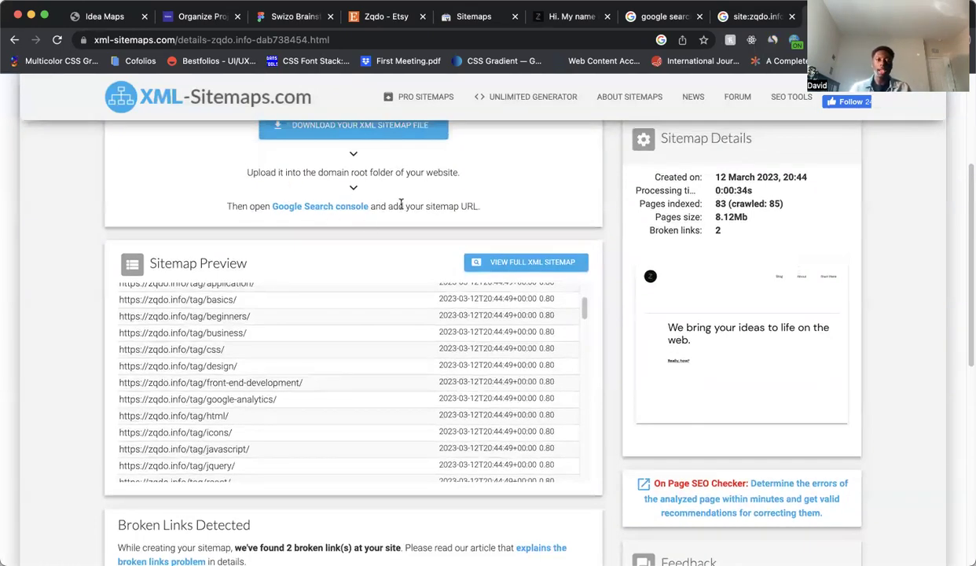
scroll(402, 205, "down", 1)
scroll(402, 205, "down", 1)
scroll(403, 204, "down", 3)
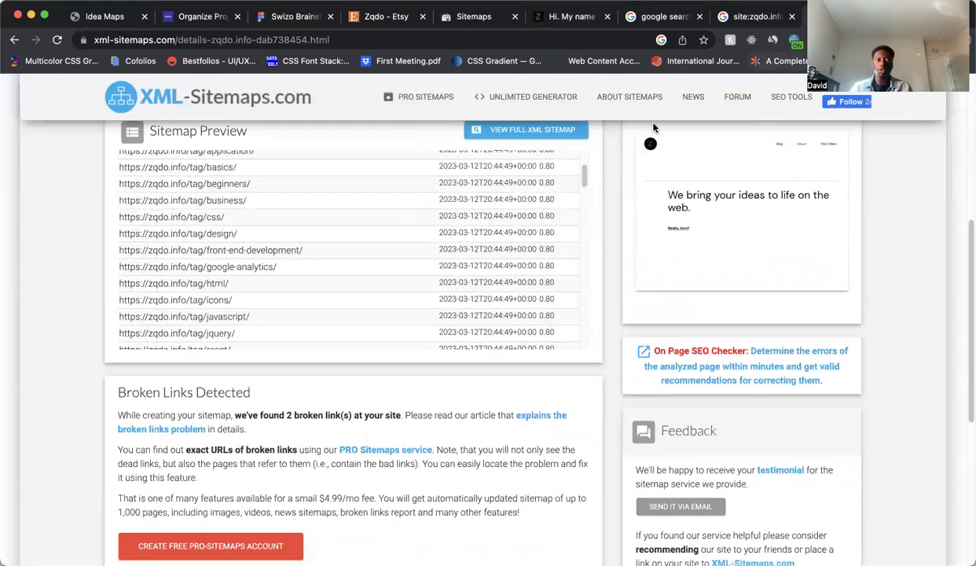
scroll(464, 136, "up", 3)
scroll(463, 136, "up", 8)
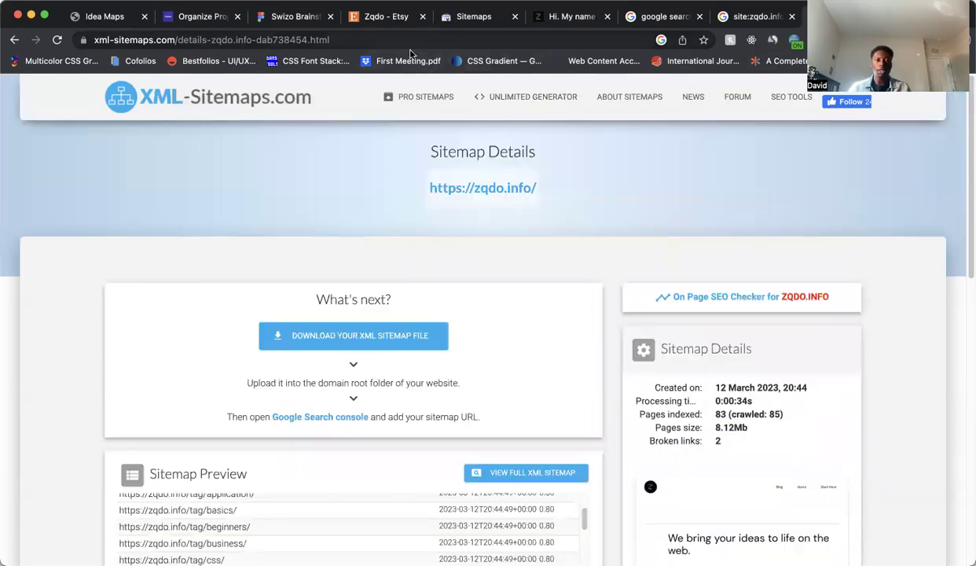
left_click(458, 16)
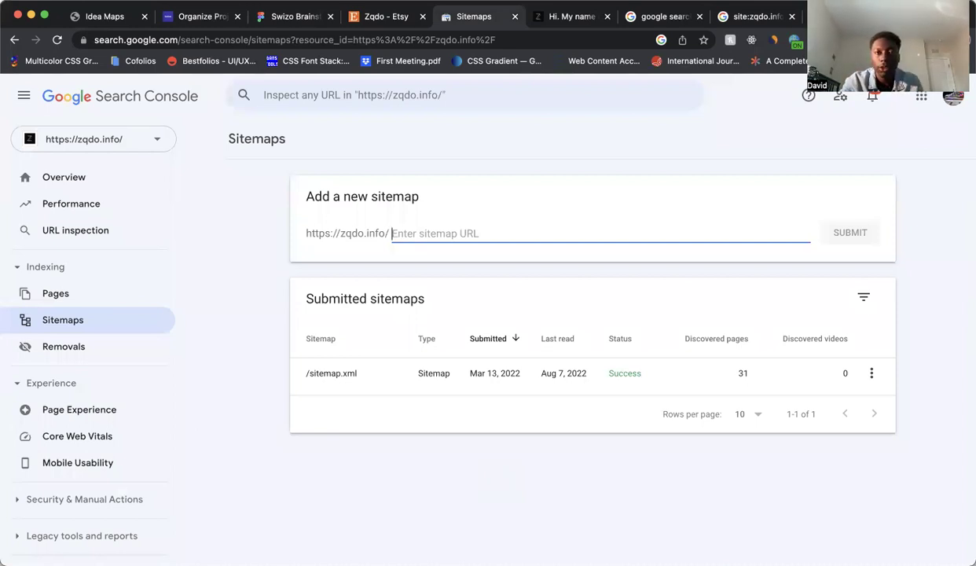
Start a fresh Google search in a new browser tab.
key("super+t")
left_click(424, 286)
Search Google for 'pressure washing near me', check the local results, then close that tab.
type("pressure washer")
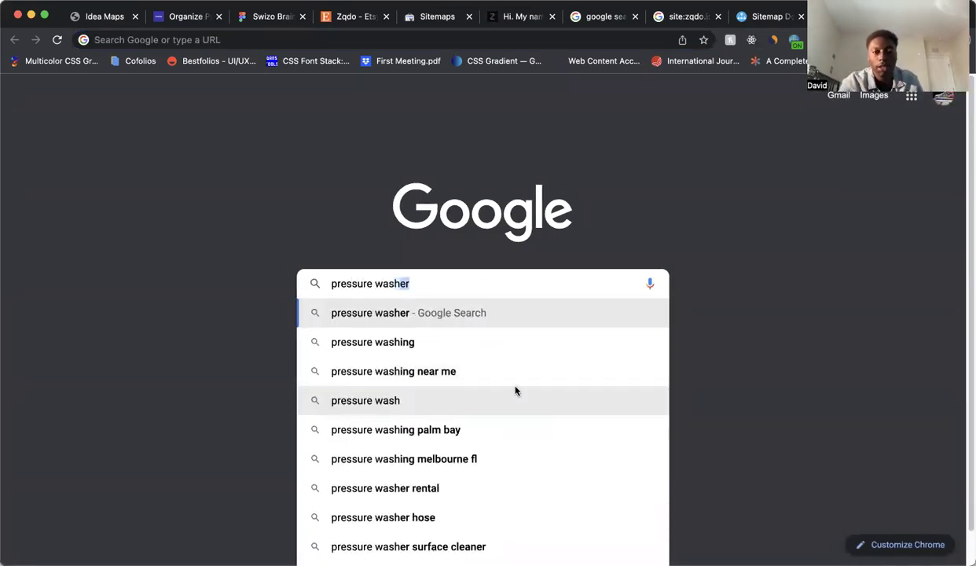
left_click(515, 376)
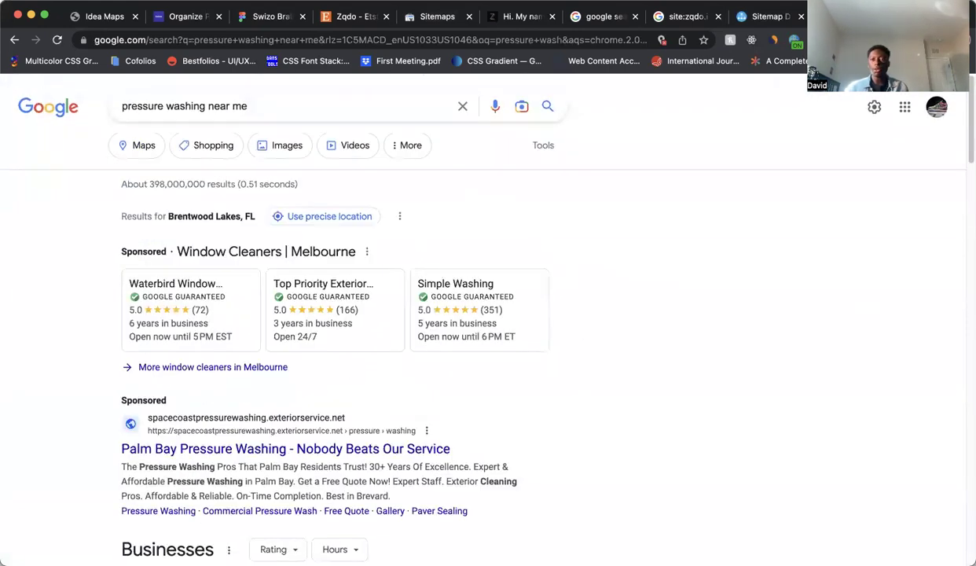
key("super+w")
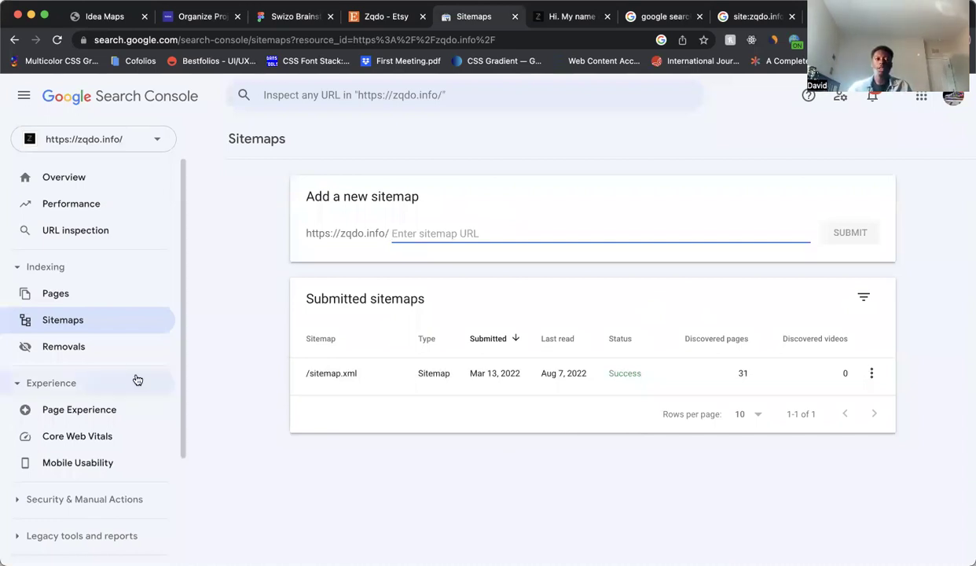
Look through the Pages and Performance reports, ending on the Overview showing 1,219 web search clicks.
left_click(81, 297)
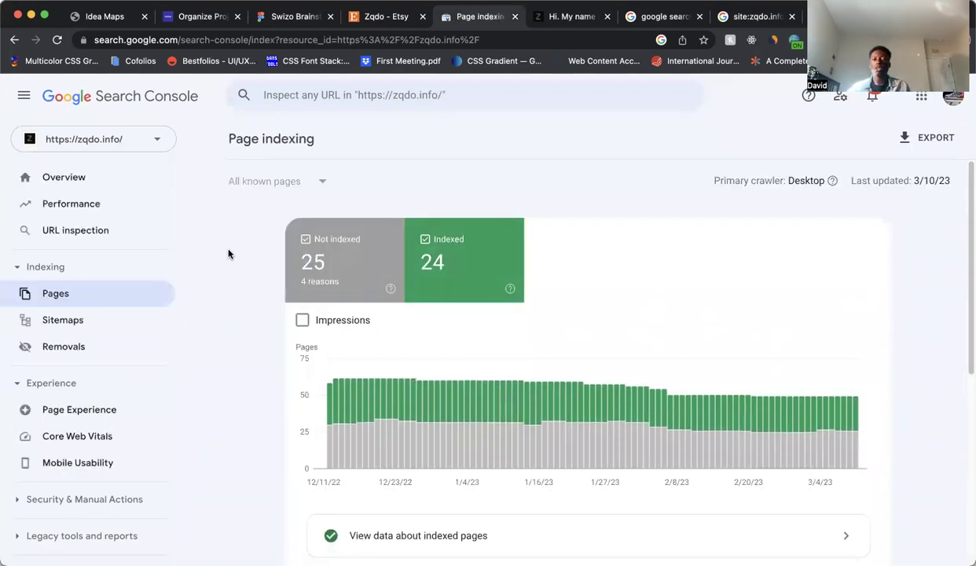
scroll(228, 253, "down", 1)
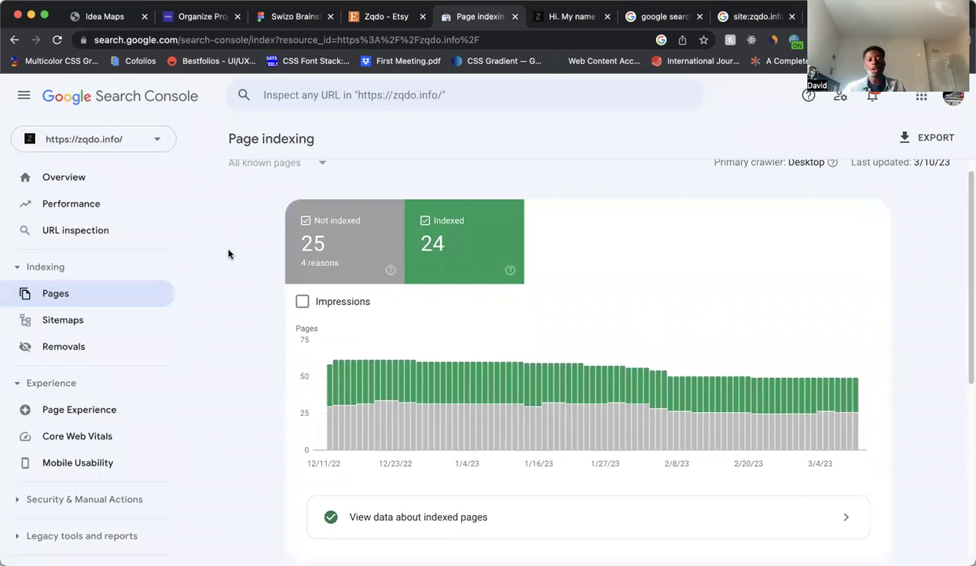
left_click(59, 208)
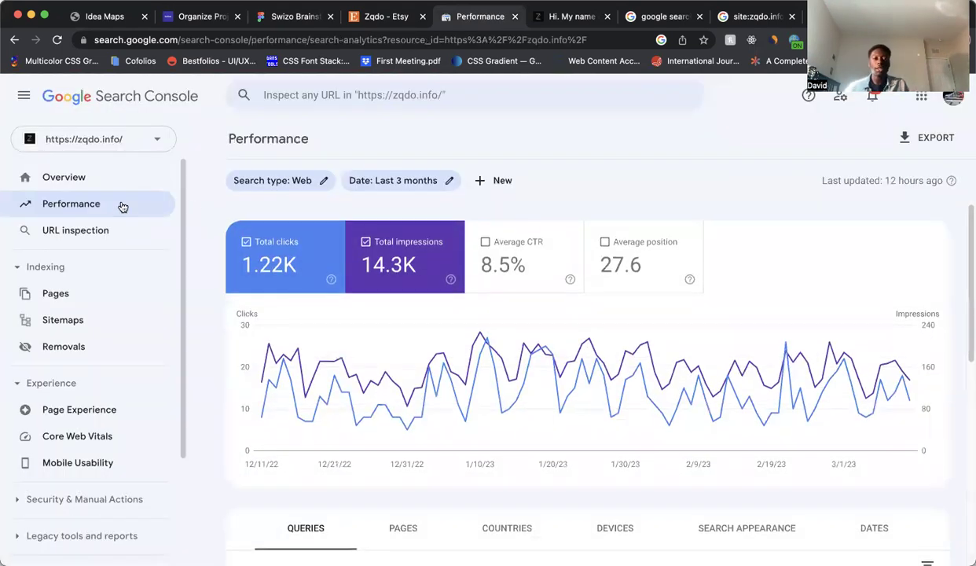
left_click(96, 181)
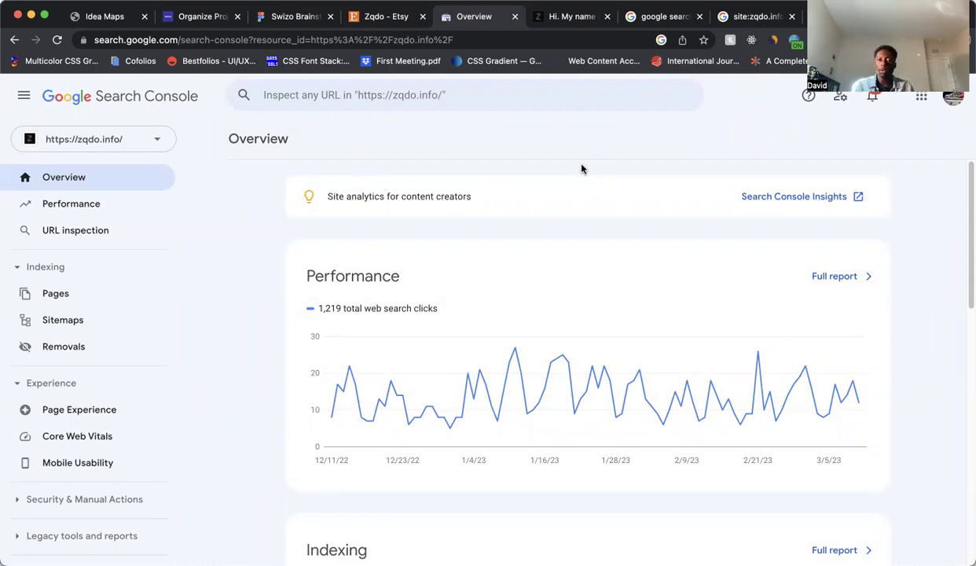
Switch to the live zqdo.info site and browse its Start Here page.
left_click(565, 16)
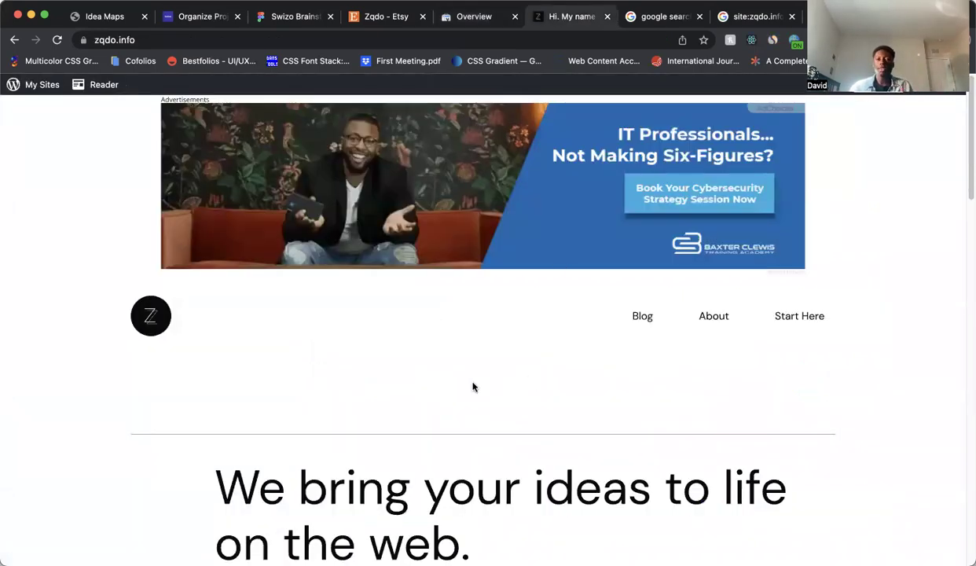
left_click(815, 323)
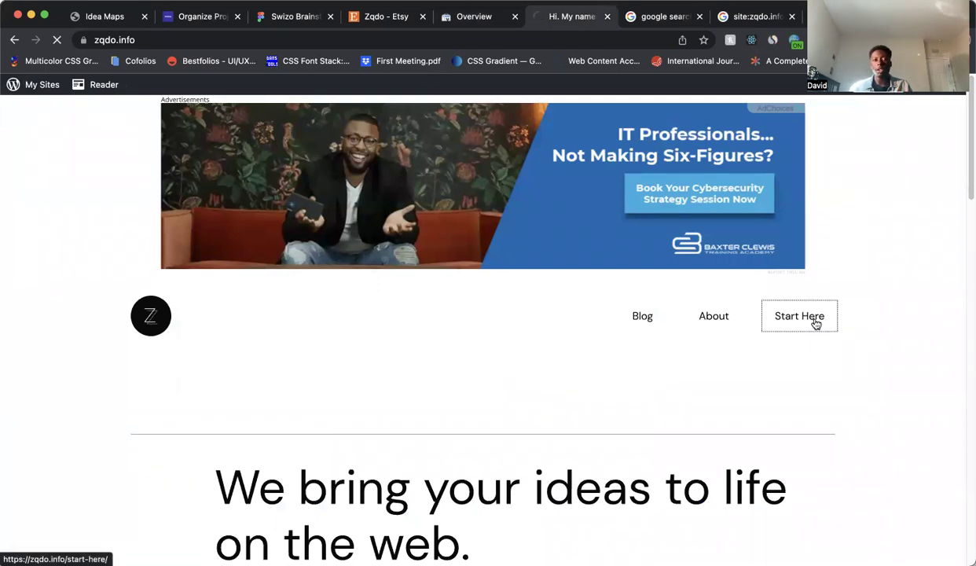
scroll(781, 281, "down", 5)
scroll(754, 271, "down", 2)
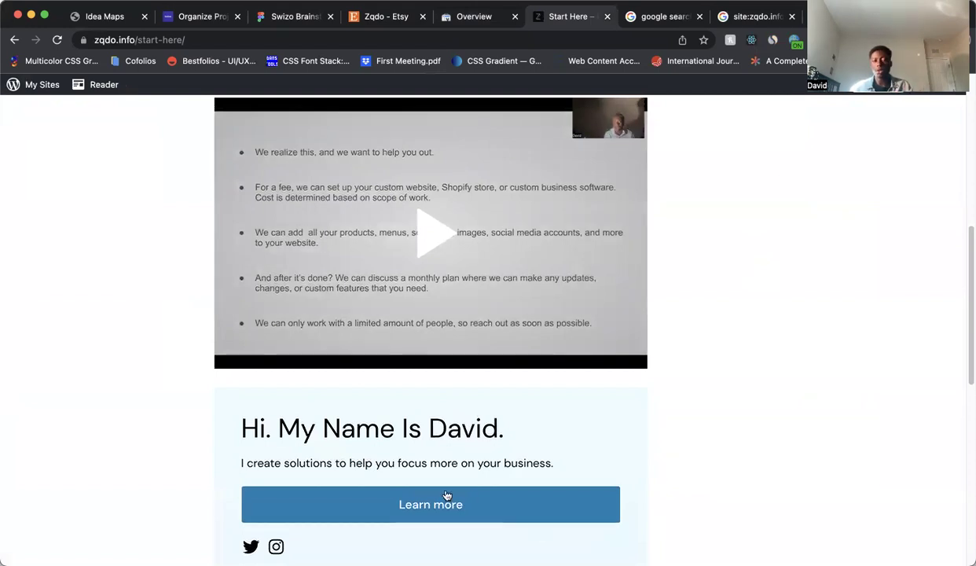
Go to About Us and scroll through its Work, testimonial and process sections.
left_click(446, 500)
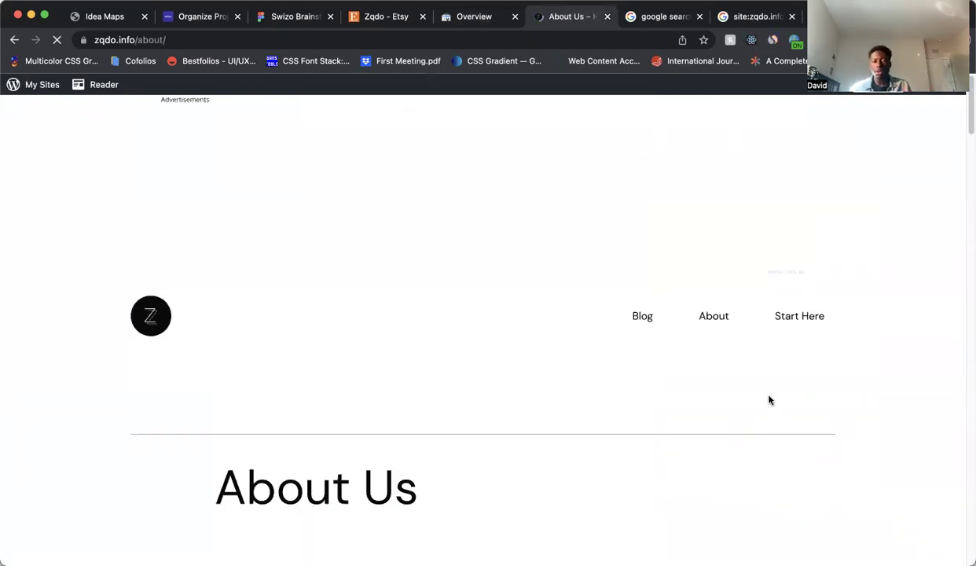
scroll(766, 397, "down", 3)
scroll(766, 398, "down", 6)
scroll(767, 397, "down", 2)
scroll(742, 379, "down", 5)
scroll(733, 366, "down", 3)
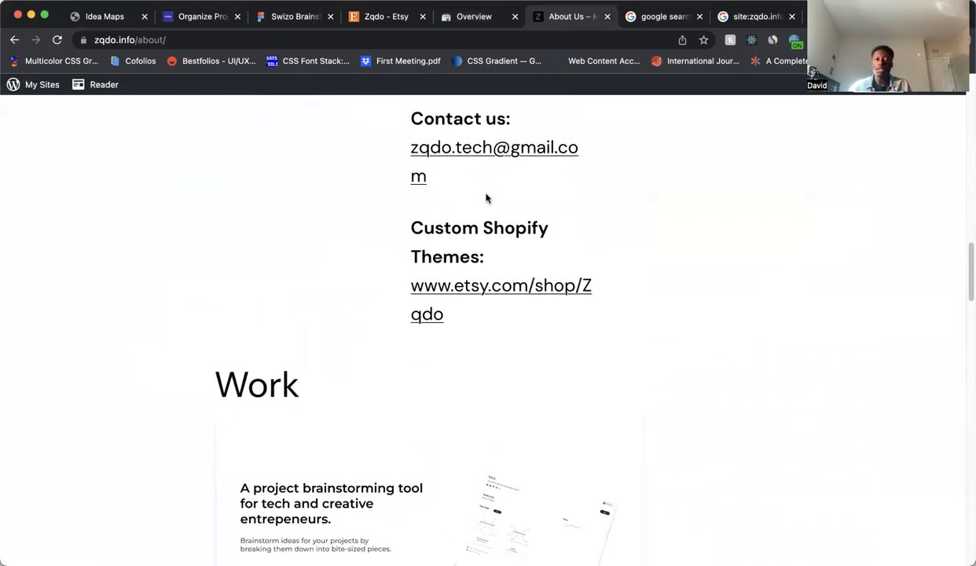
scroll(497, 197, "down", 1)
scroll(498, 201, "down", 5)
scroll(502, 212, "down", 4)
scroll(505, 224, "down", 7)
scroll(499, 315, "down", 5)
scroll(628, 283, "up", 3)
scroll(680, 240, "up", 1)
scroll(790, 275, "up", 3)
scroll(788, 273, "up", 5)
scroll(789, 275, "up", 5)
scroll(788, 276, "up", 4)
scroll(788, 277, "up", 3)
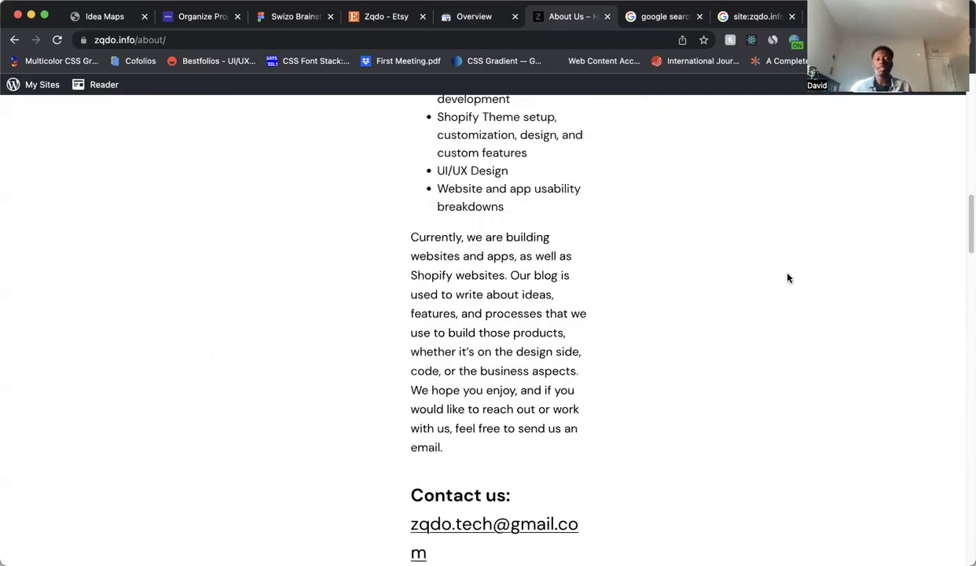
scroll(674, 436, "down", 1)
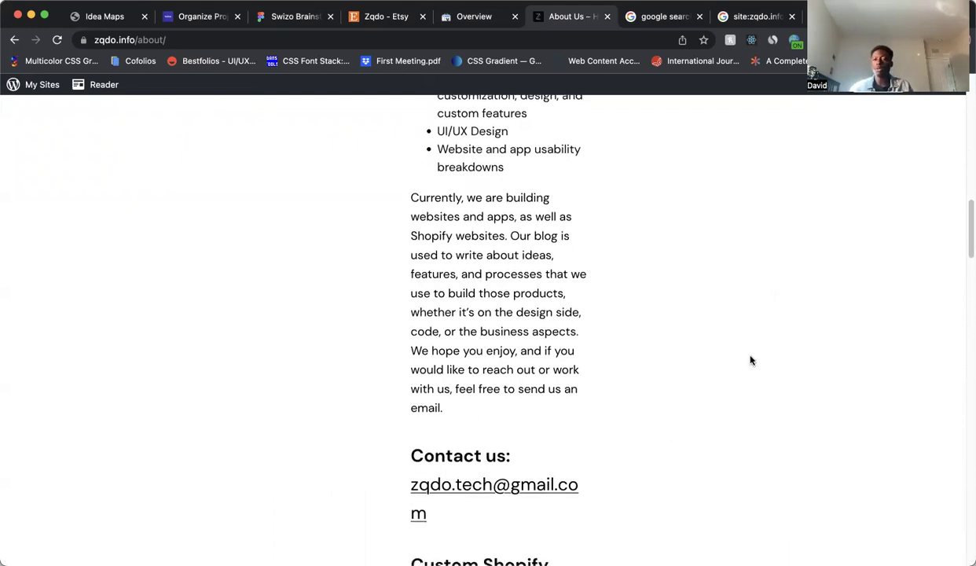